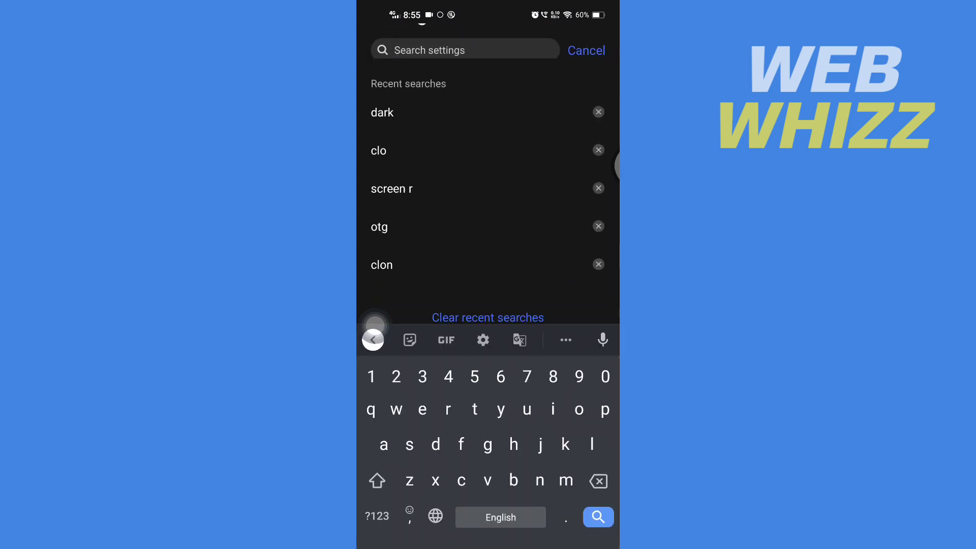
- Search Settings for 'dark', then launch the Amazon shopping app
click(381, 112)
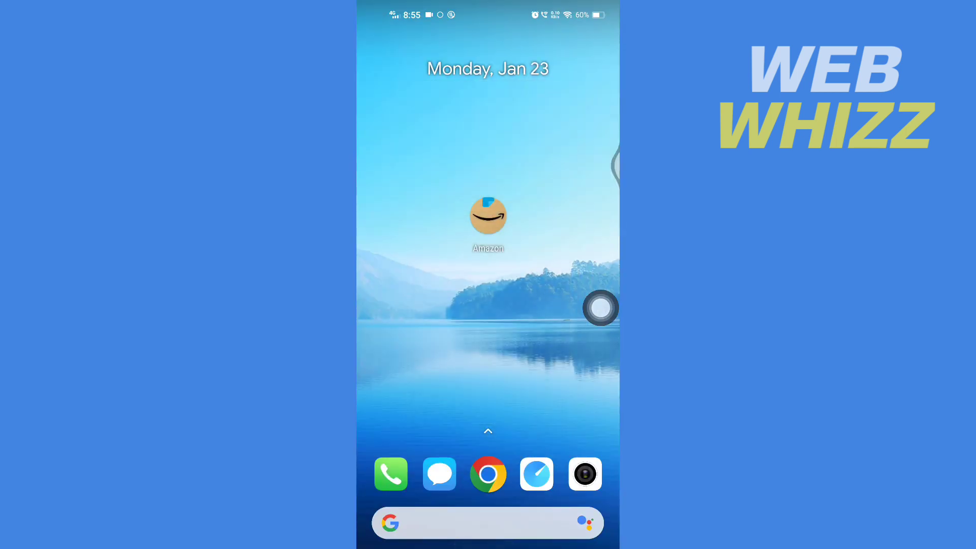
click(483, 213)
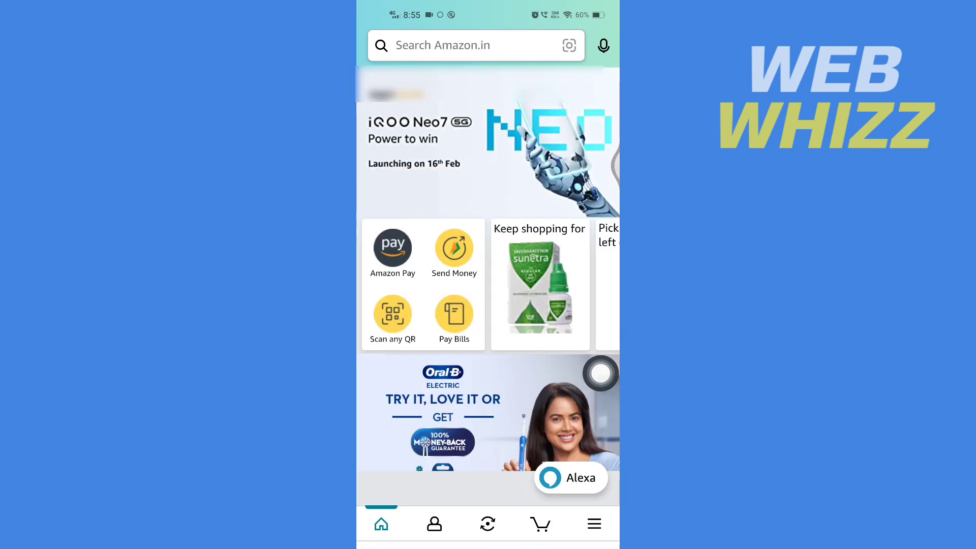
drag(600, 372, 600, 308)
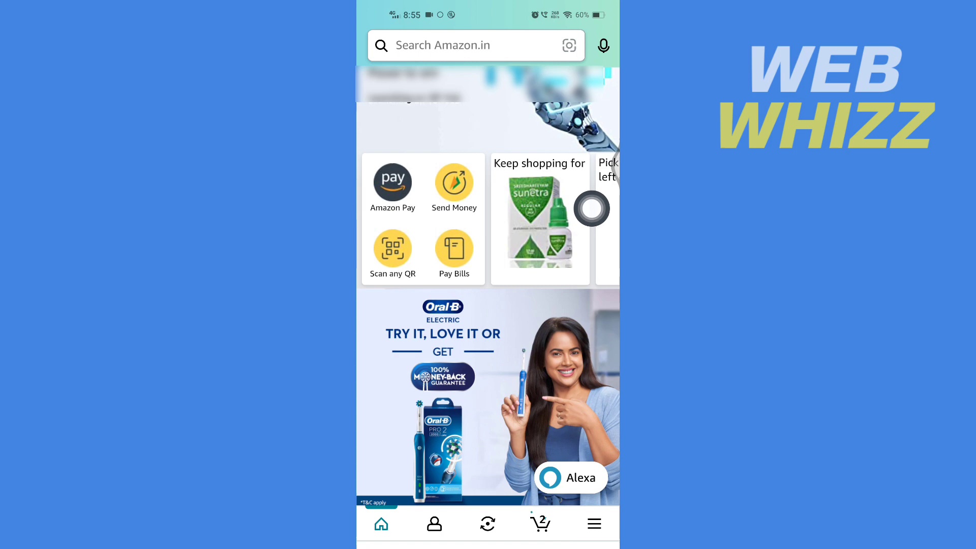
scroll(600, 208, up, 3)
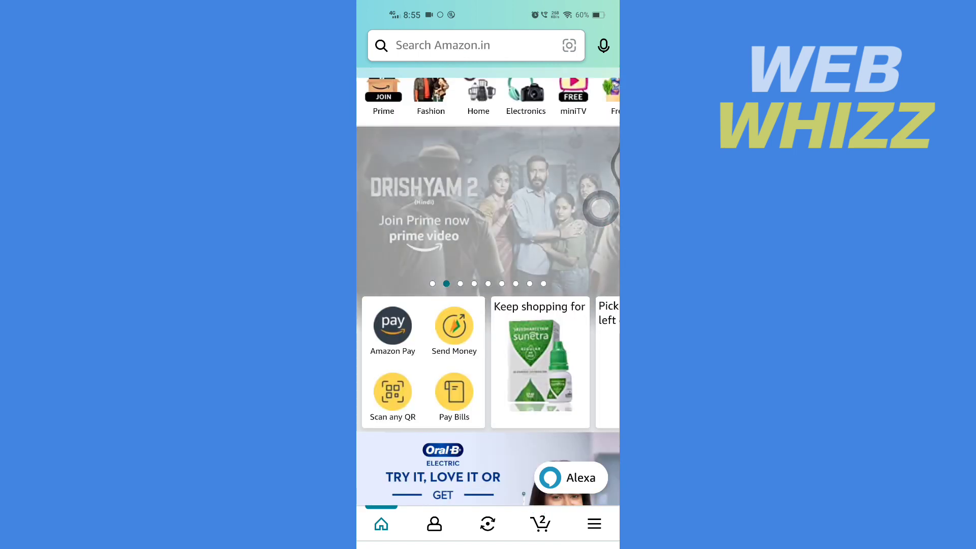
- Leave the Amazon app and run a Google search for 'amazon' in the browser
key(super)
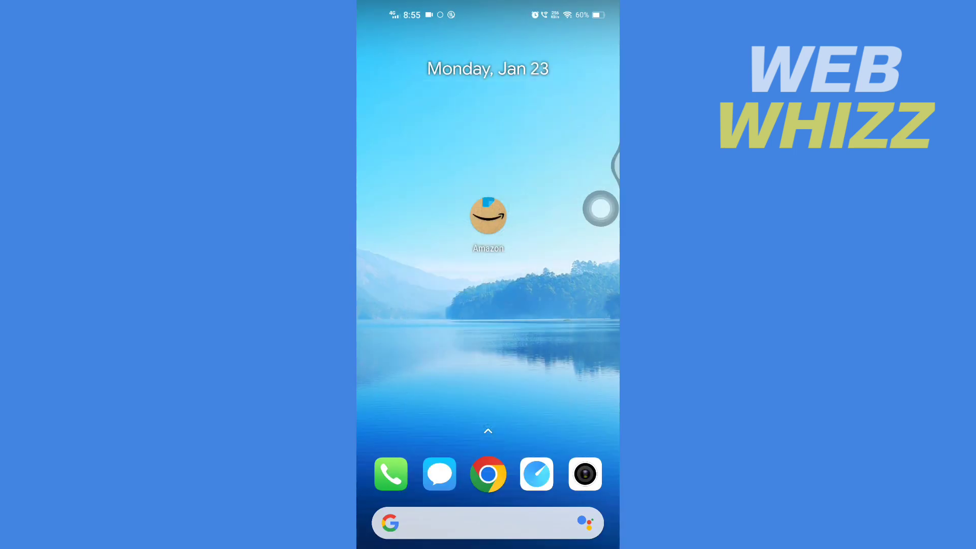
scroll(600, 208, down, 2)
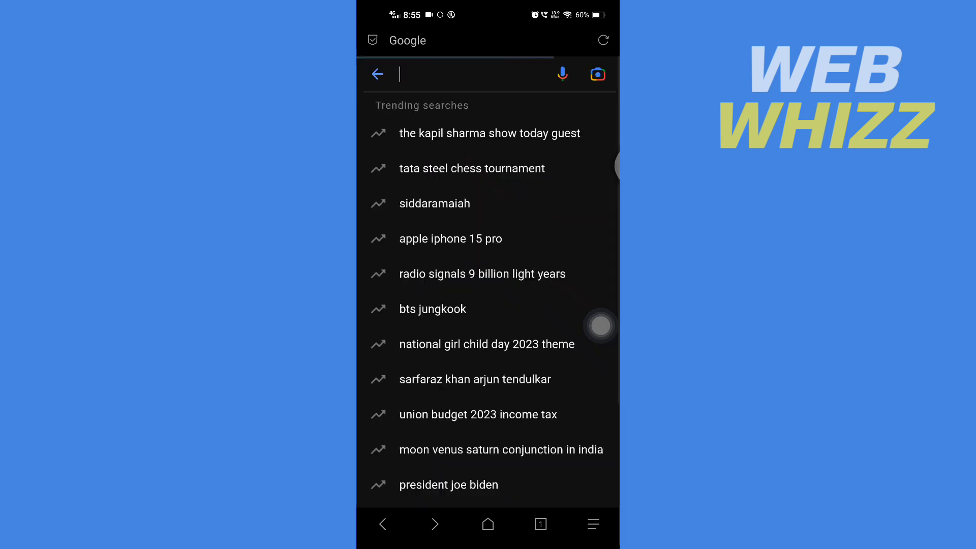
text(amaz)
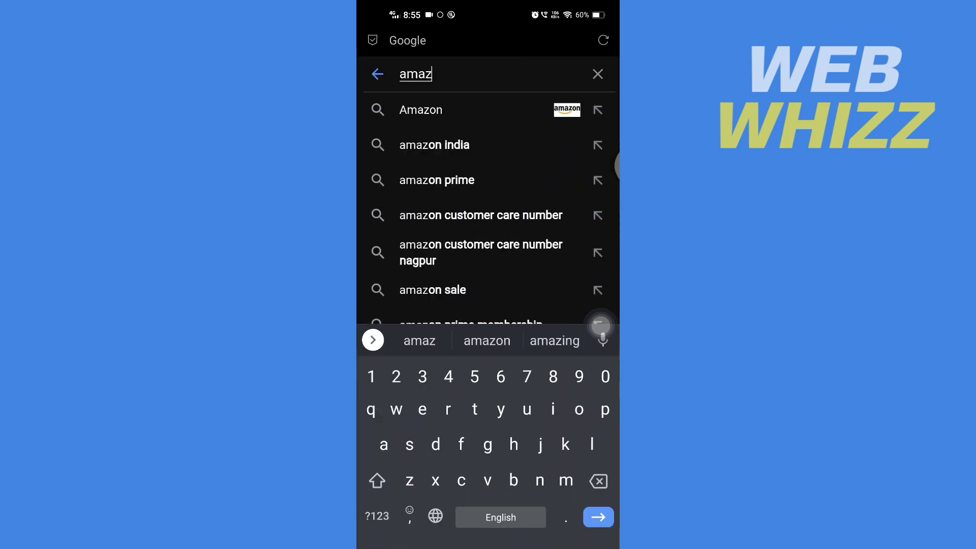
text(on)
key(Return)
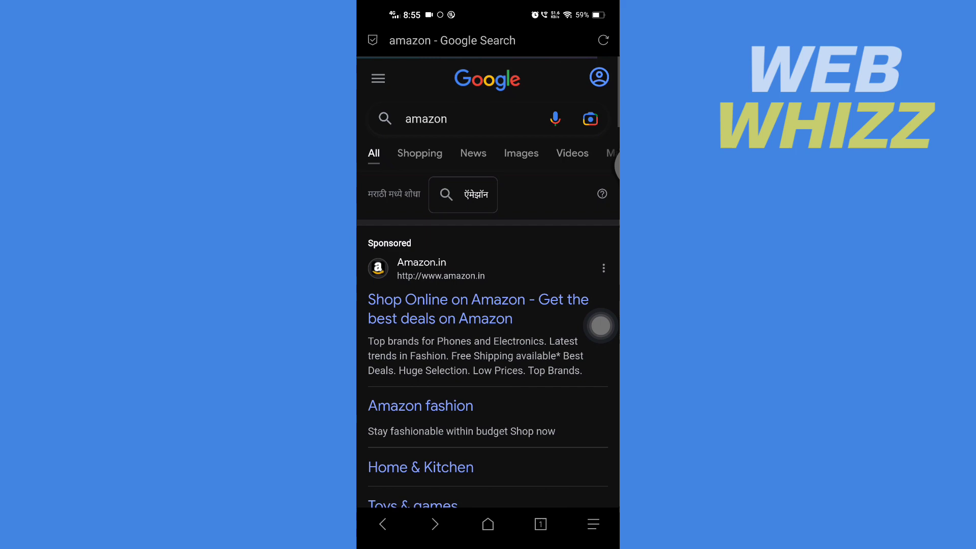
scroll(488, 305, down, 3)
scroll(487, 305, down, 1)
- Open the sponsored Amazon.in result from the Google results
click(419, 447)
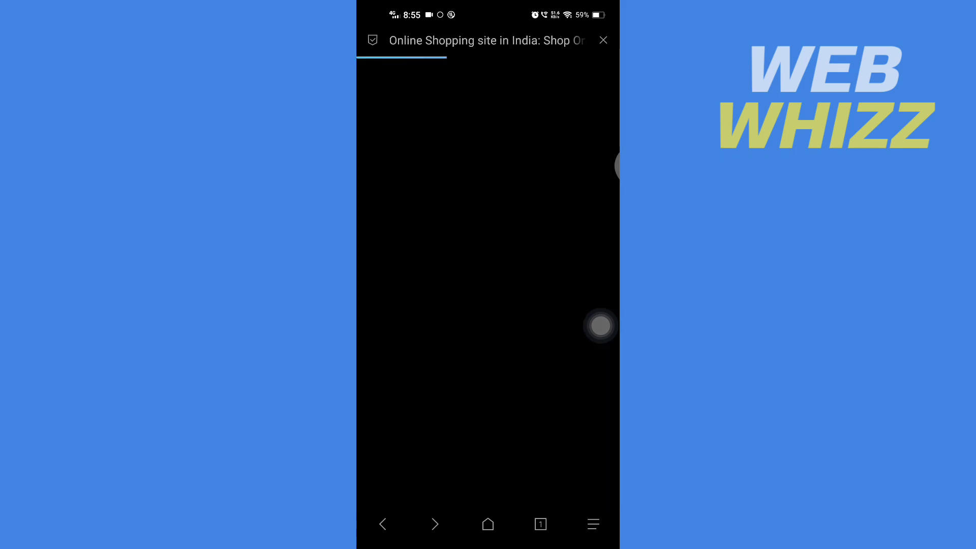
scroll(487, 305, down, 5)
scroll(600, 247, down, 5)
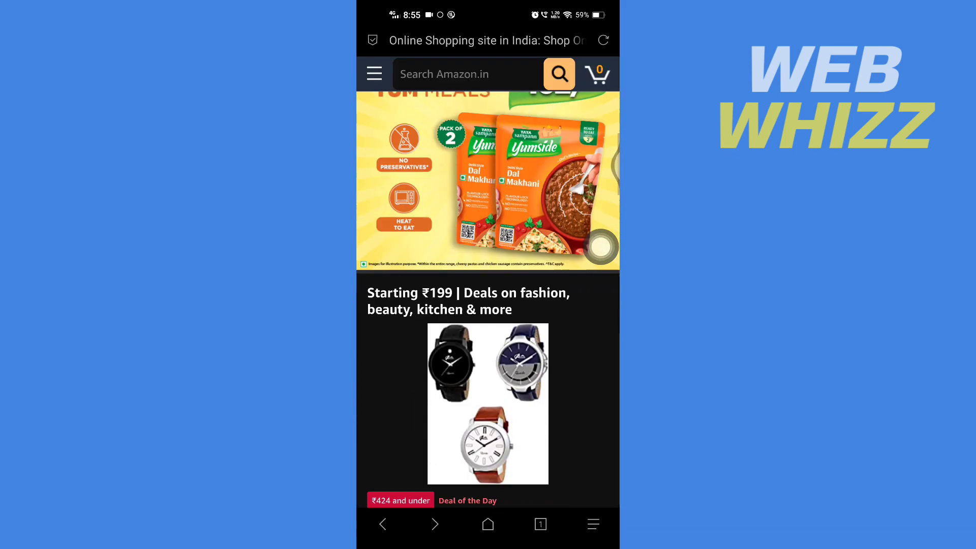
scroll(600, 246, down, 5)
scroll(600, 246, down, 2)
scroll(599, 246, down, 2)
scroll(599, 246, down, 3)
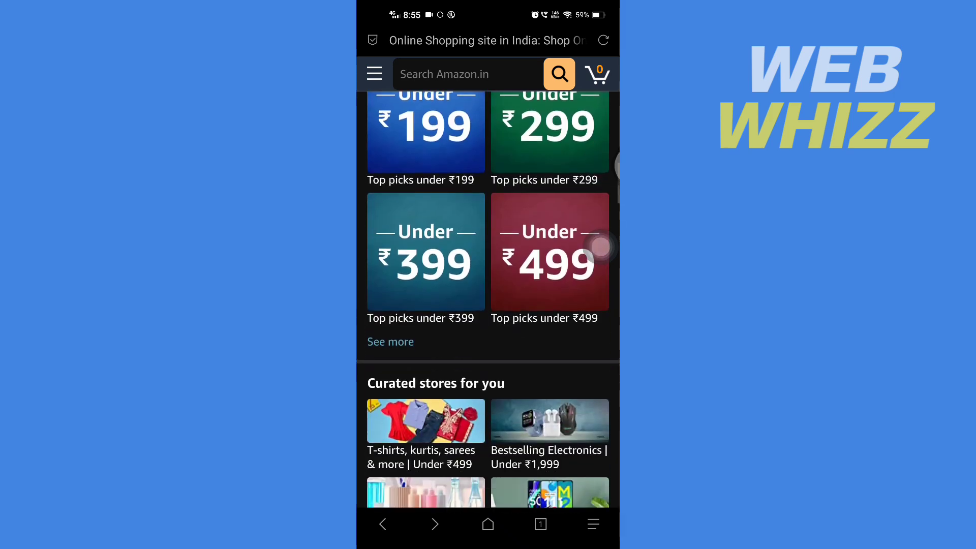
scroll(599, 246, up, 2)
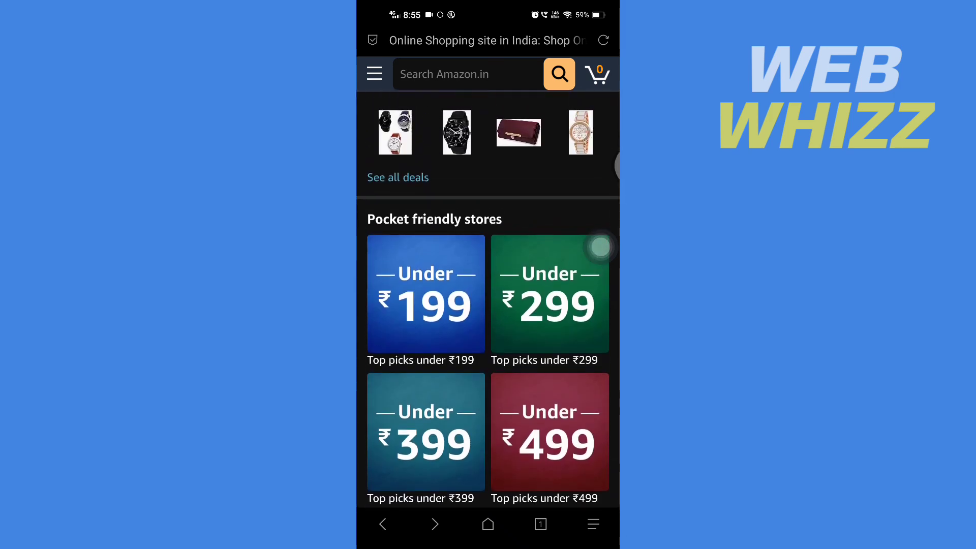